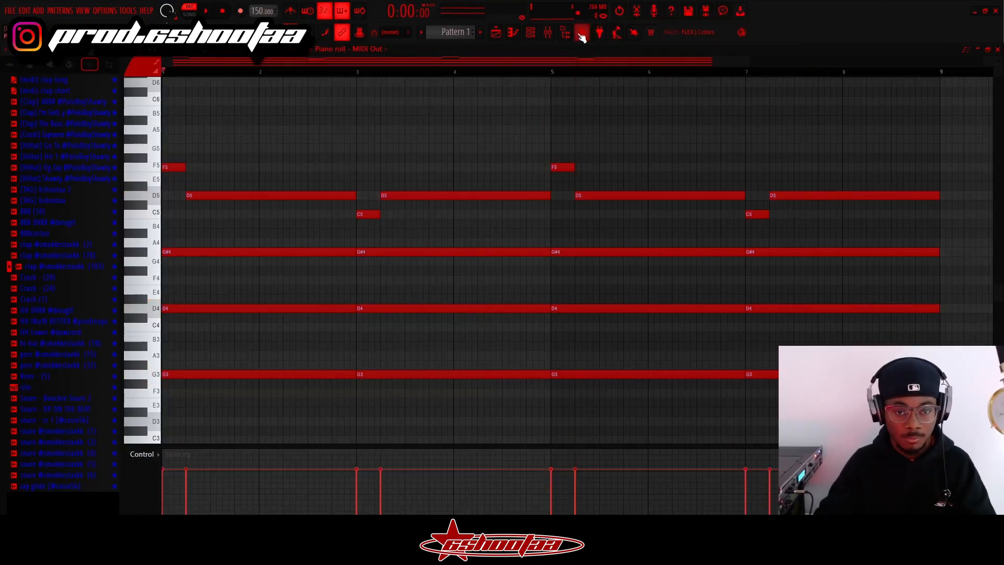
Start playback of the pattern and audition the hi-hat and snare samples in the browser
key(alt+f8)
key(space)
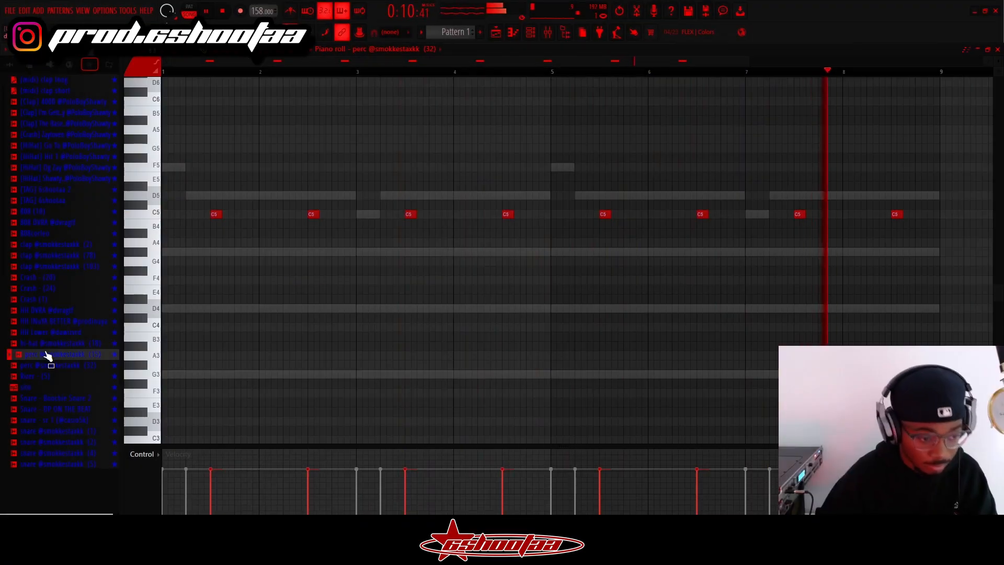
click(49, 344)
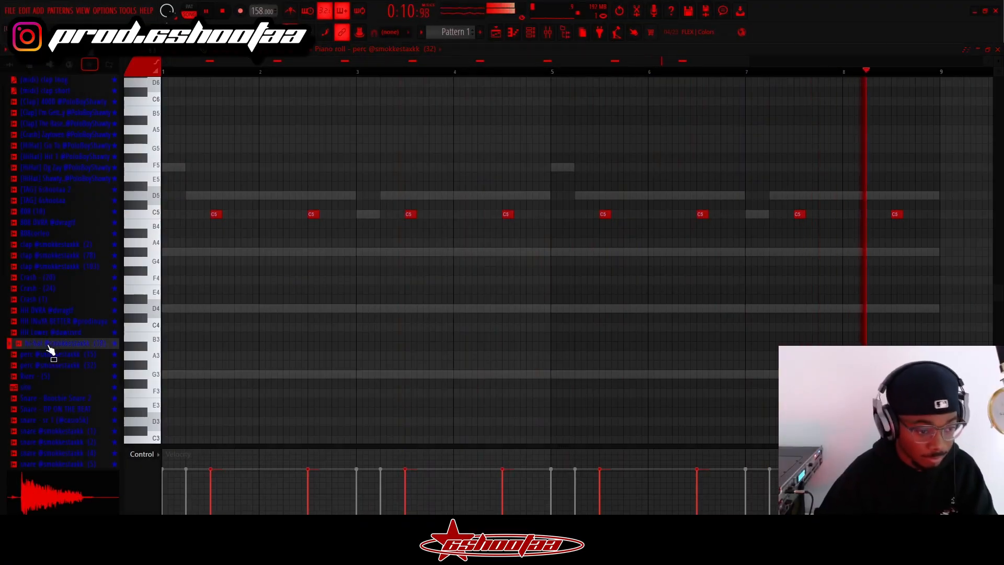
click(55, 432)
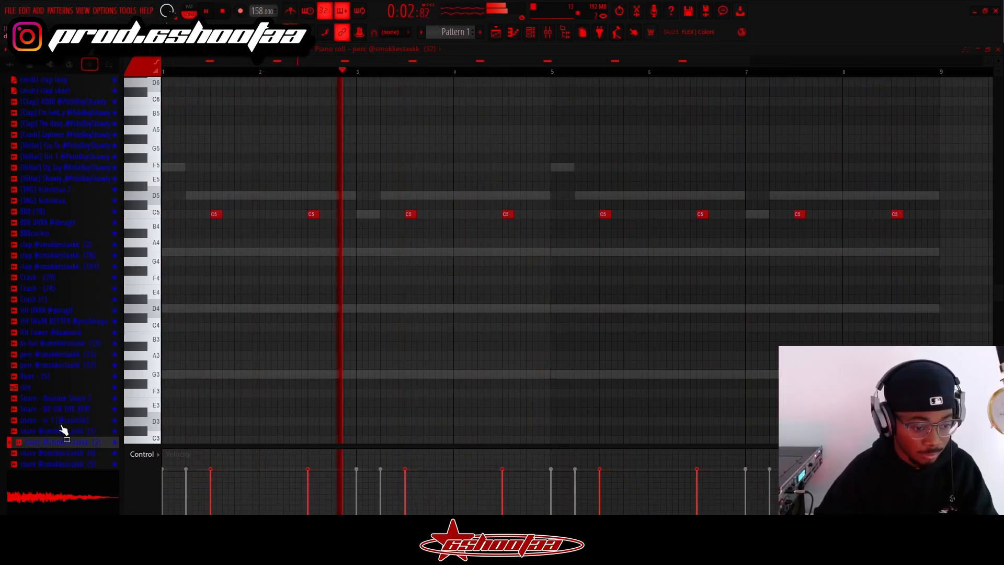
click(58, 422)
click(52, 453)
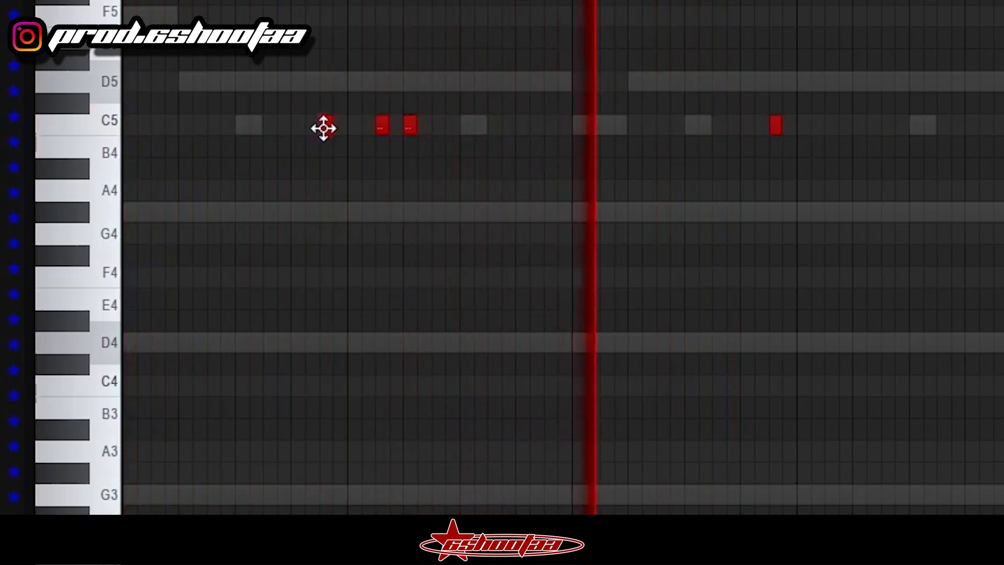
Place short C5 notes early in bar 4 and near the end of bar 8 of the drum pattern
click(831, 125)
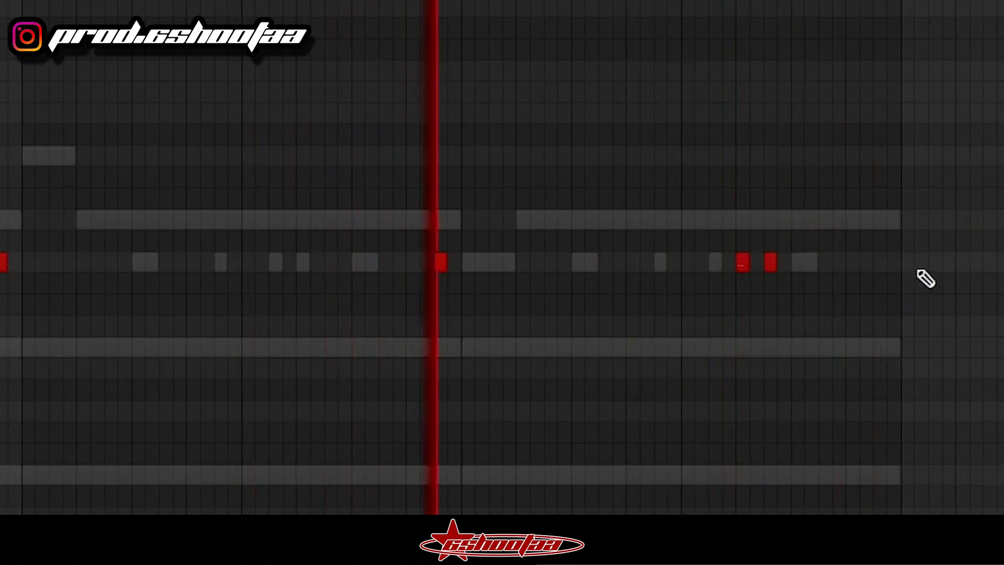
click(879, 264)
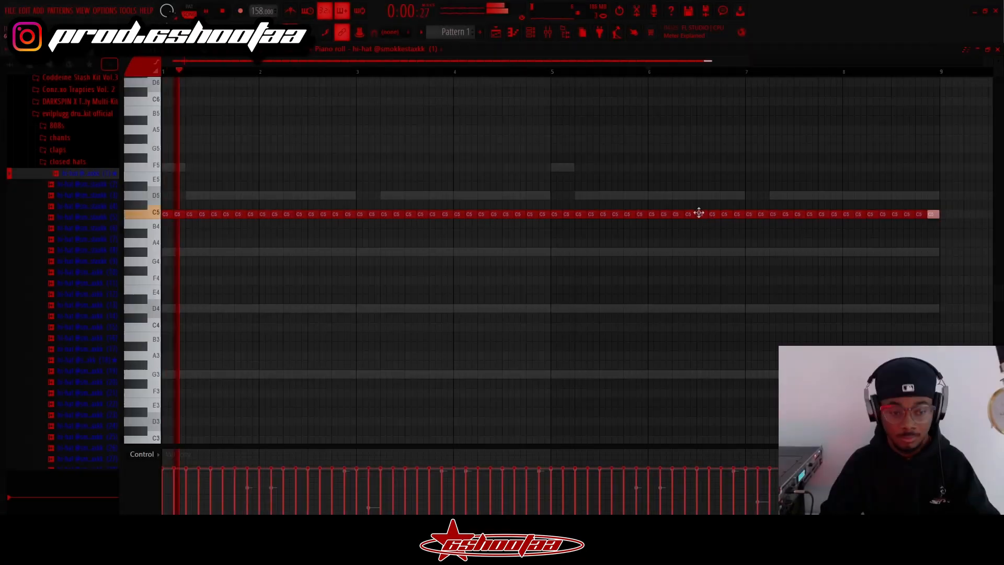
click(513, 261)
right_click(516, 262)
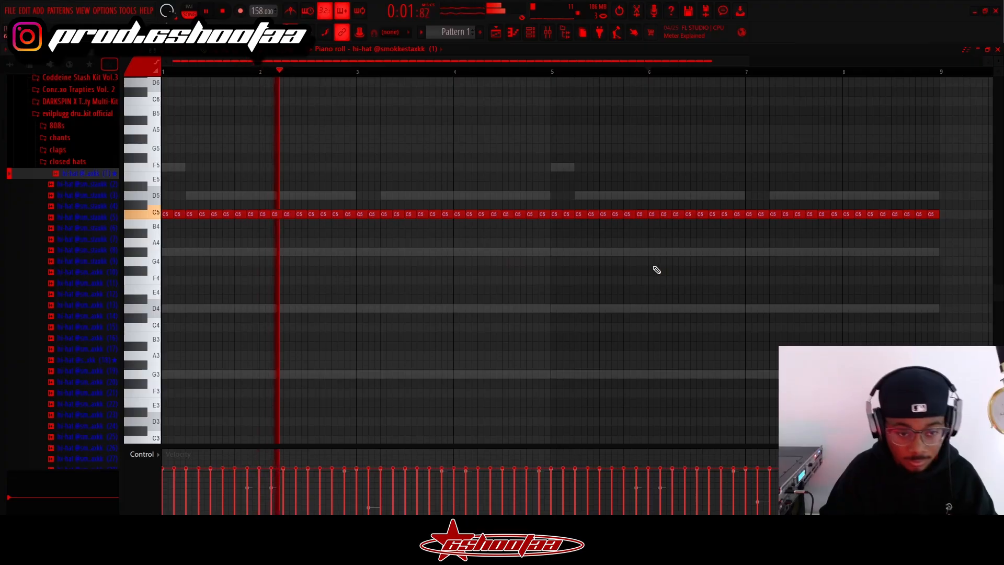
Load the VOX patch Choir Aahs 1 in the Fantom-X Editor and lengthen the last D5 note of the MIDI Out melody
click(547, 32)
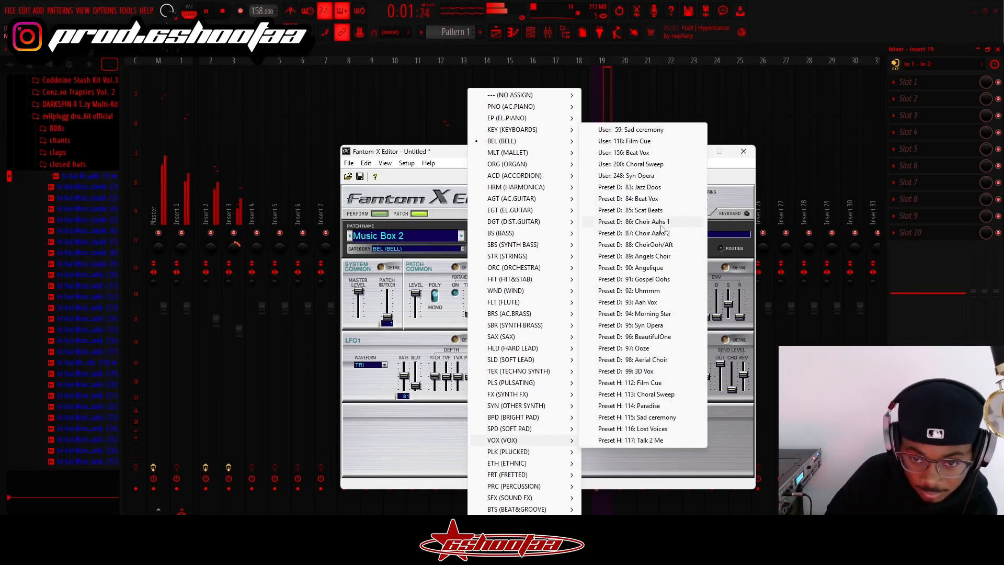
click(662, 222)
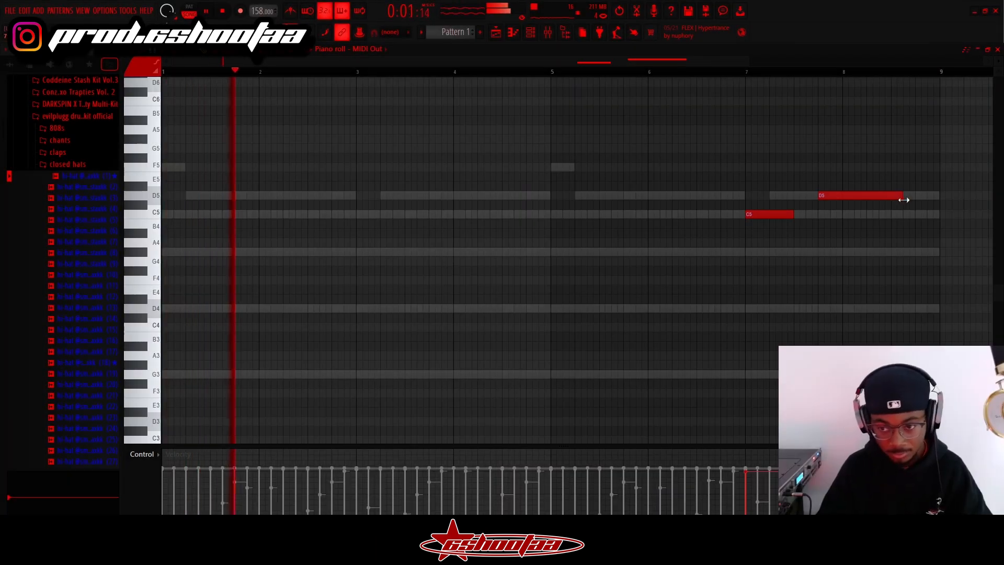
drag(904, 200, 914, 200)
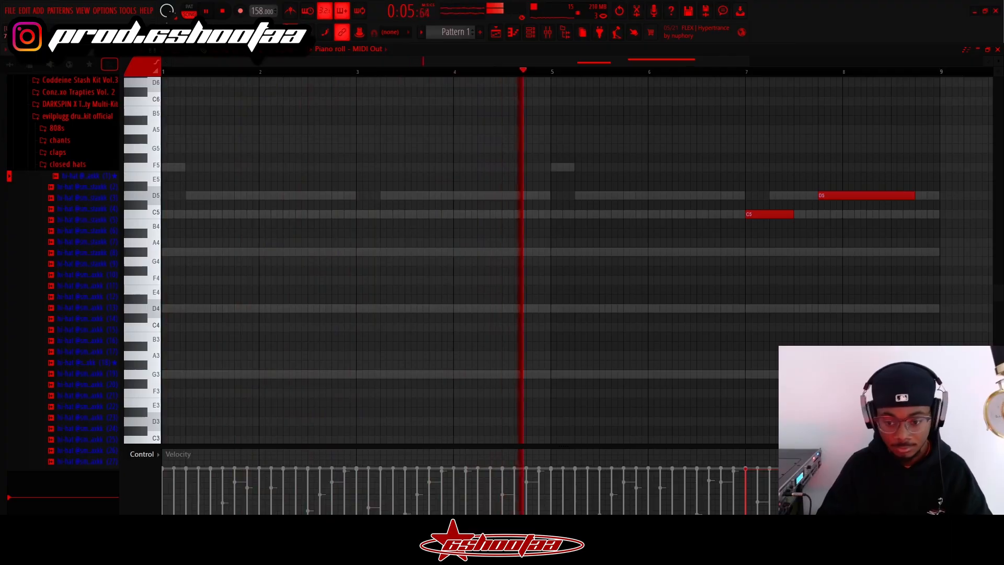
Add short D5 notes to the 808 pattern in bar 2 and delete the C5 note at the end of bar 3
scroll(626, 253, up, 3)
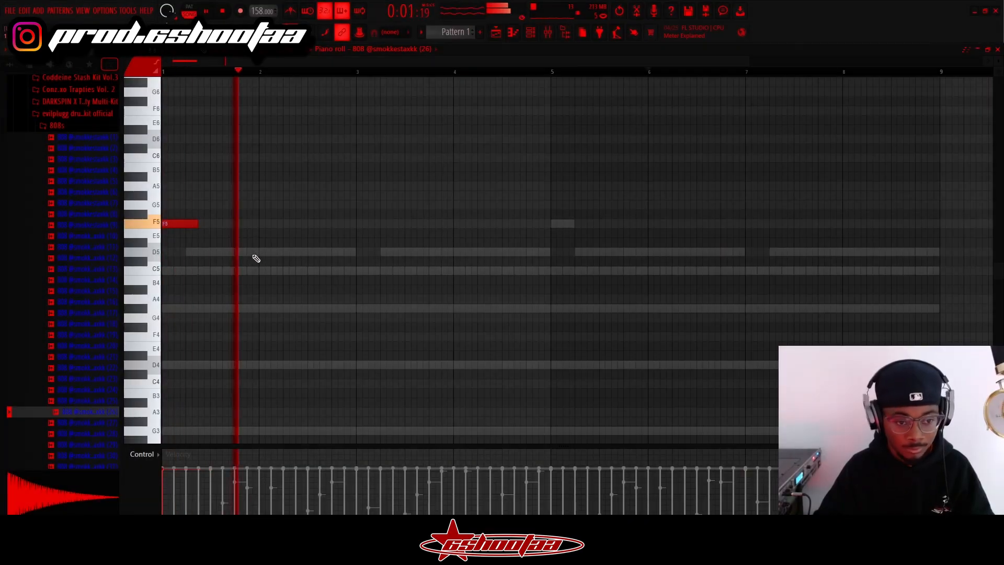
click(286, 252)
mouse_move(286, 252)
mouse_down()
mouse_move(274, 253)
mouse_move(296, 252)
mouse_move(277, 252)
mouse_up()
click(286, 252)
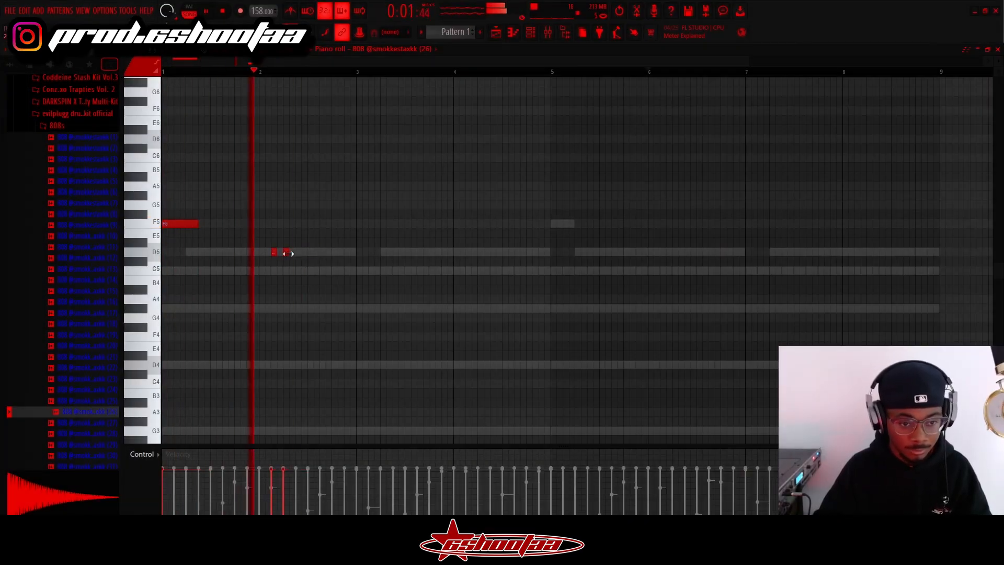
click(321, 252)
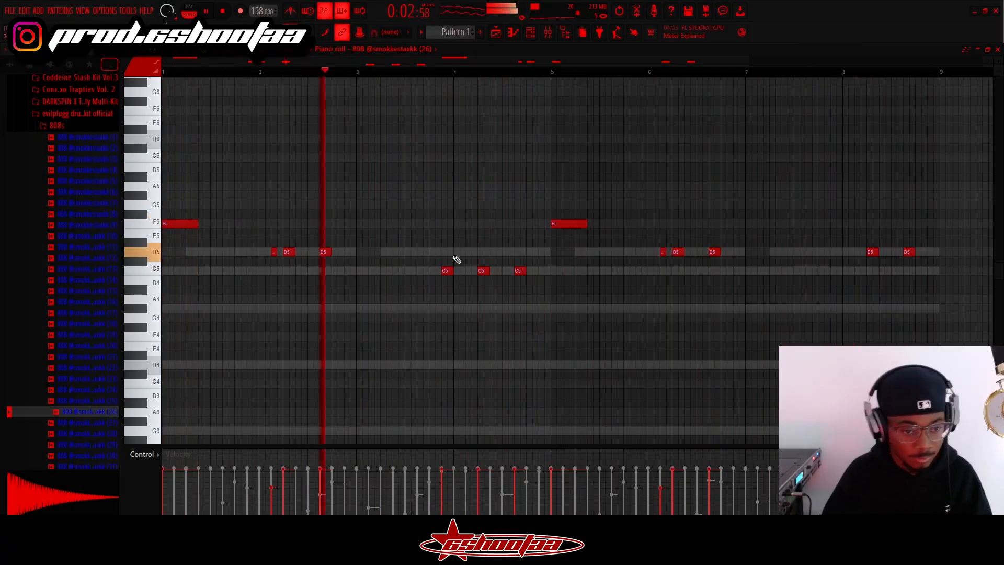
right_click(445, 270)
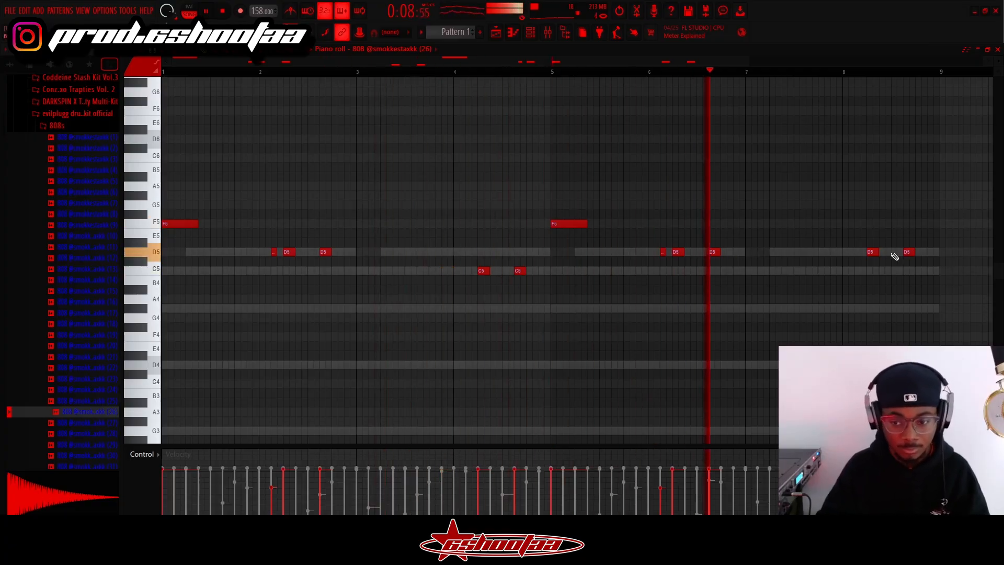
Bring up the effect plugin choices for slot 1 of mixer track Insert 16
click(548, 32)
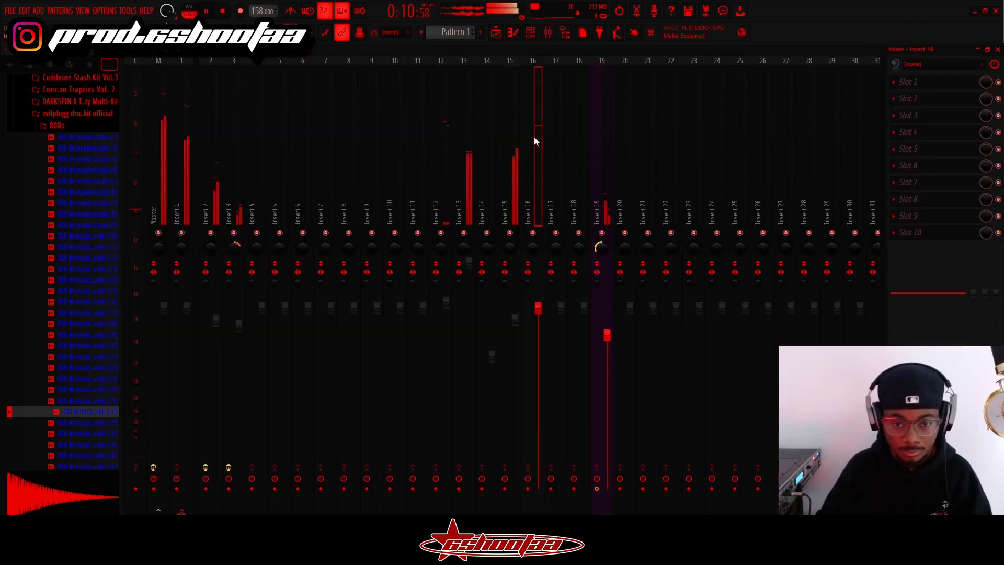
click(941, 83)
mouse_move(915, 99)
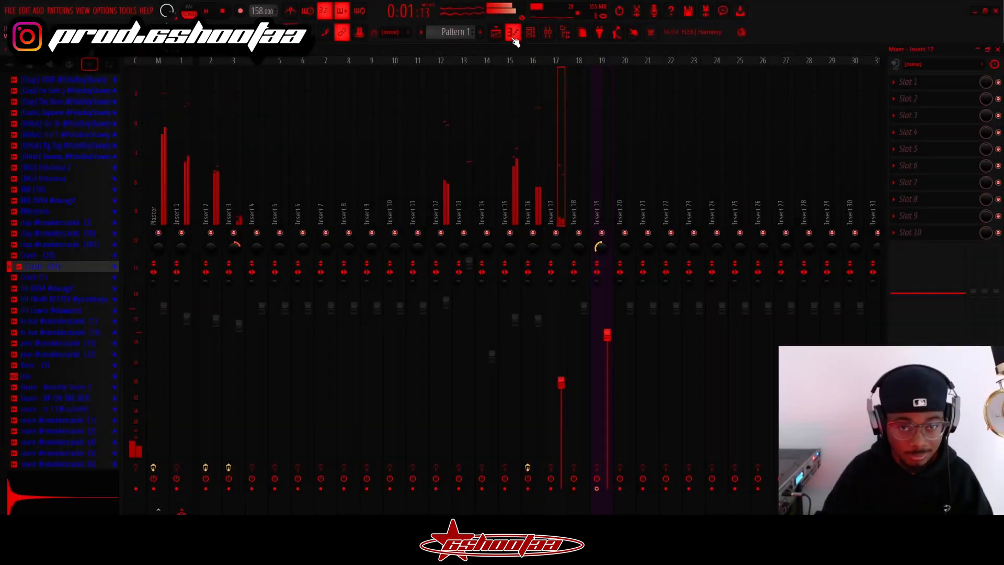
Add a C5 crash note at the start of bar 5
click(513, 36)
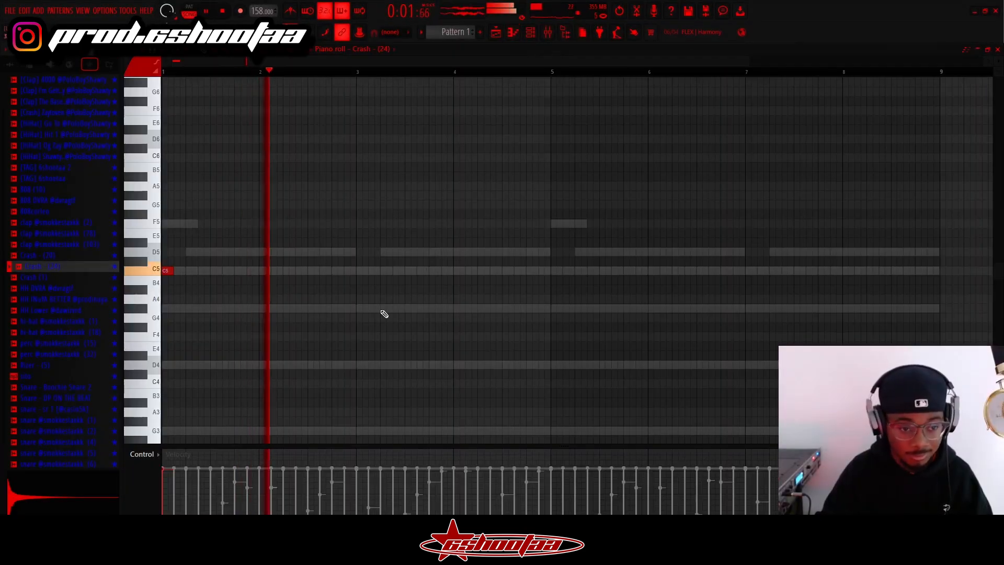
click(552, 272)
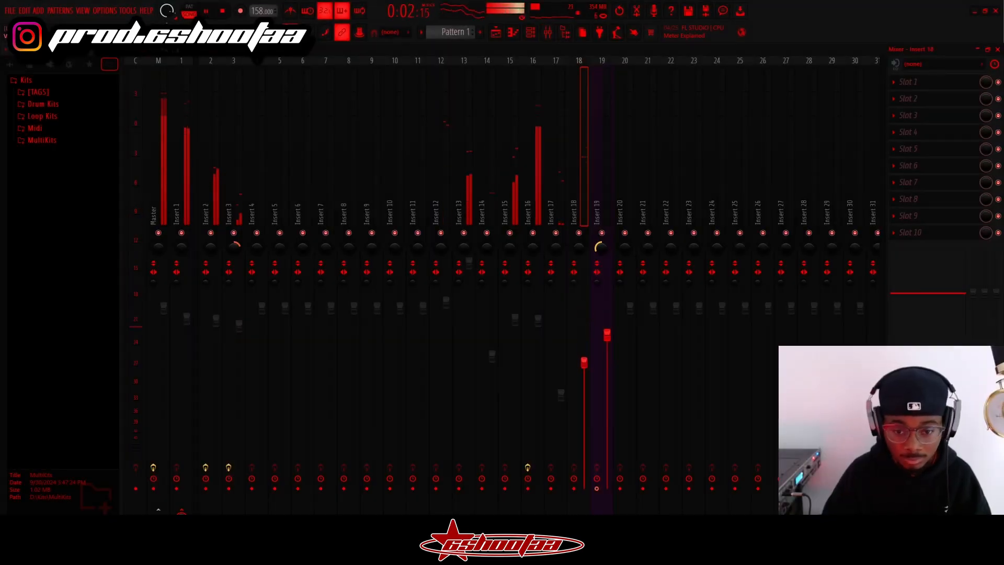
Duplicate the open-hat notes of bars 1 to 4 into bars 5 to 8, then clear the selection
click(513, 33)
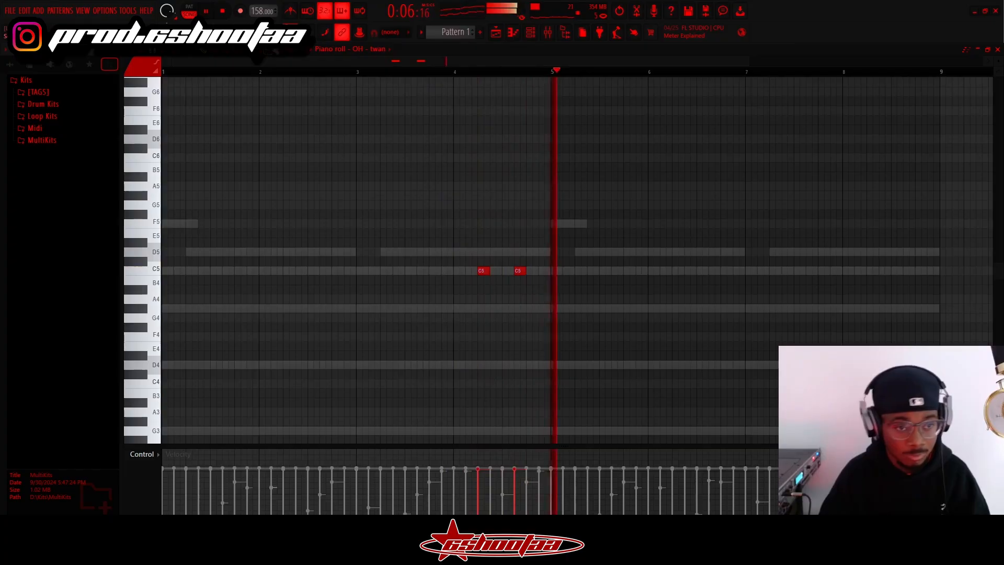
drag(534, 75, 160, 72)
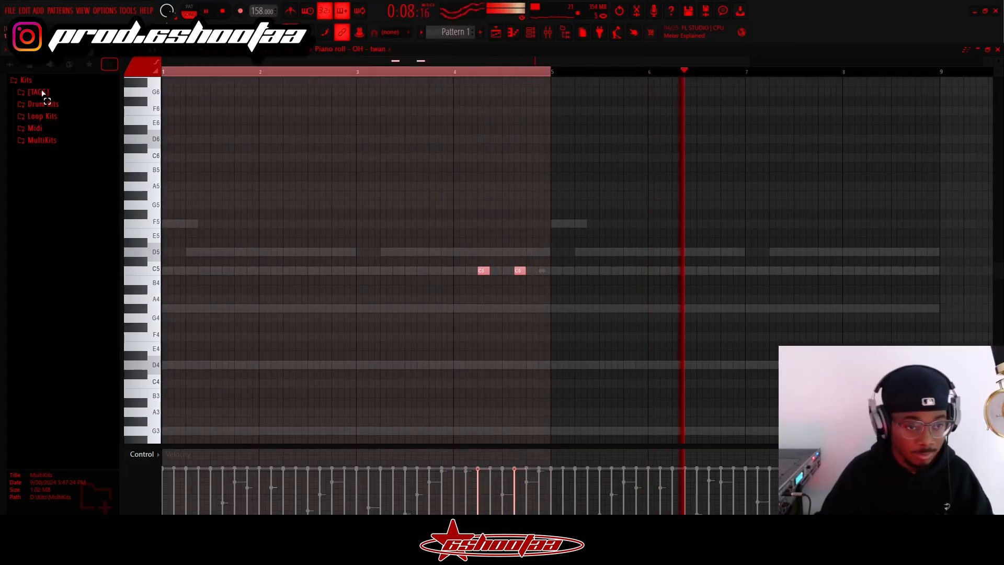
key(ctrl+b)
ctrl+click(575, 72)
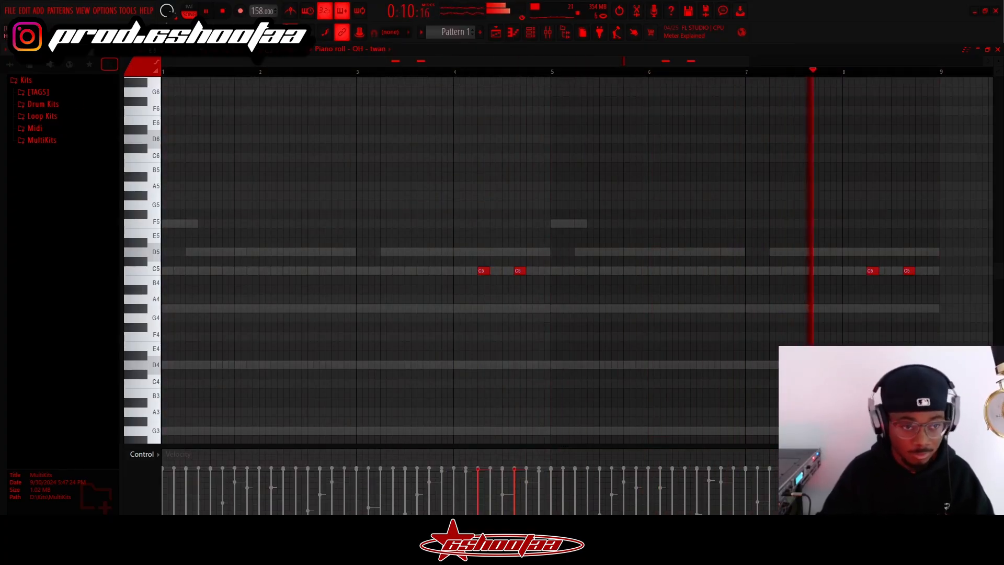
Set the open-hat pattern's control lane to note pan
click(147, 455)
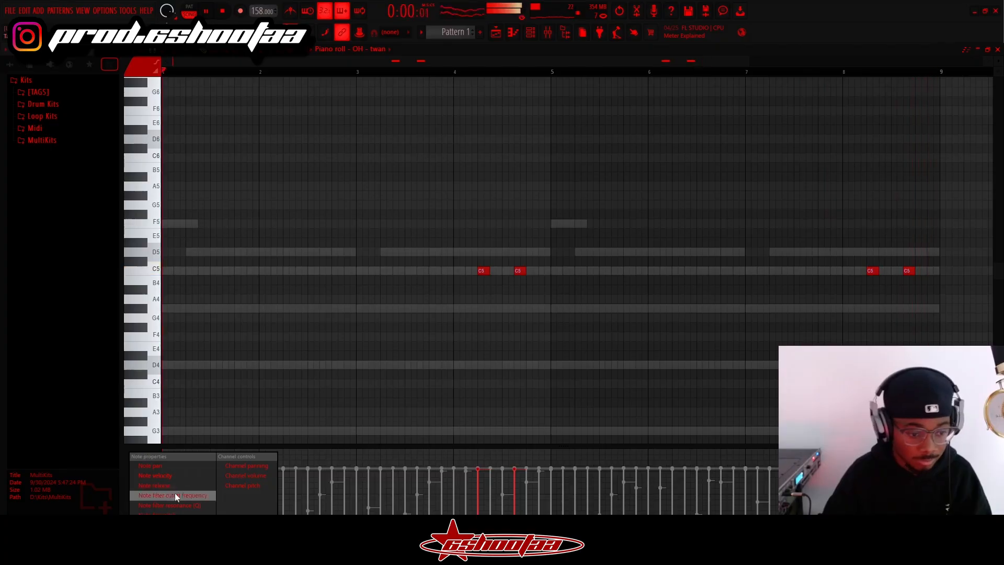
click(174, 468)
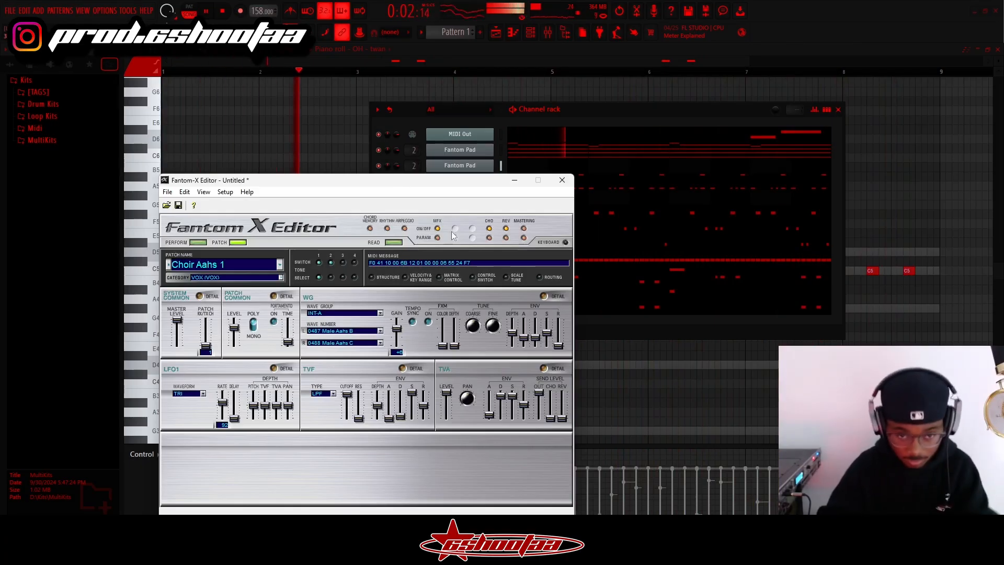
drag(472, 184, 391, 209)
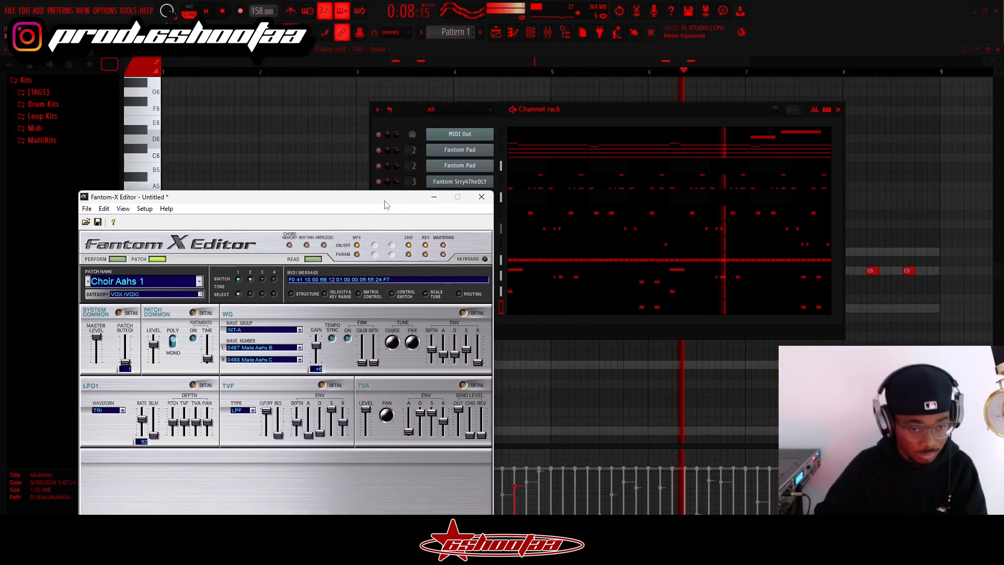
drag(385, 204, 421, 172)
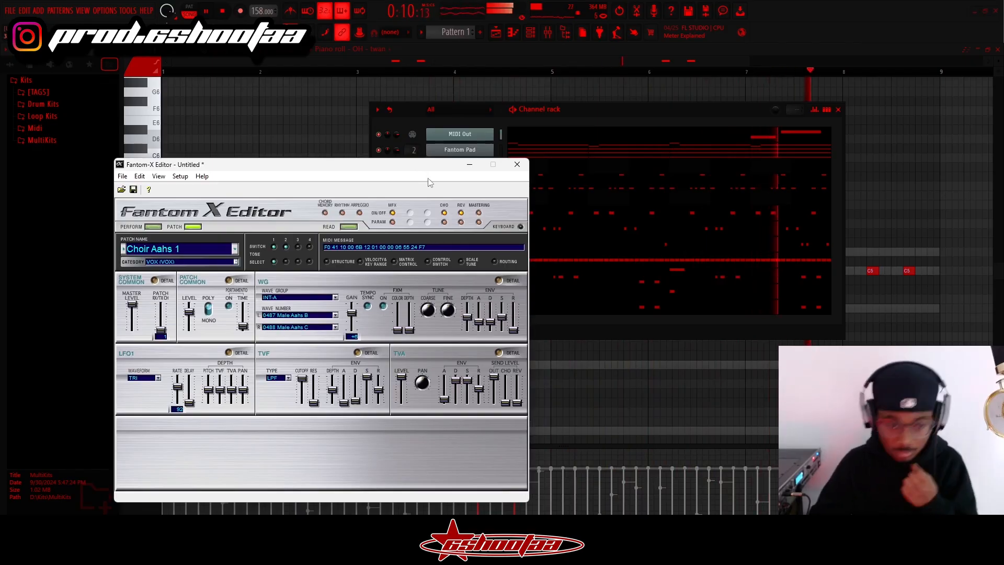